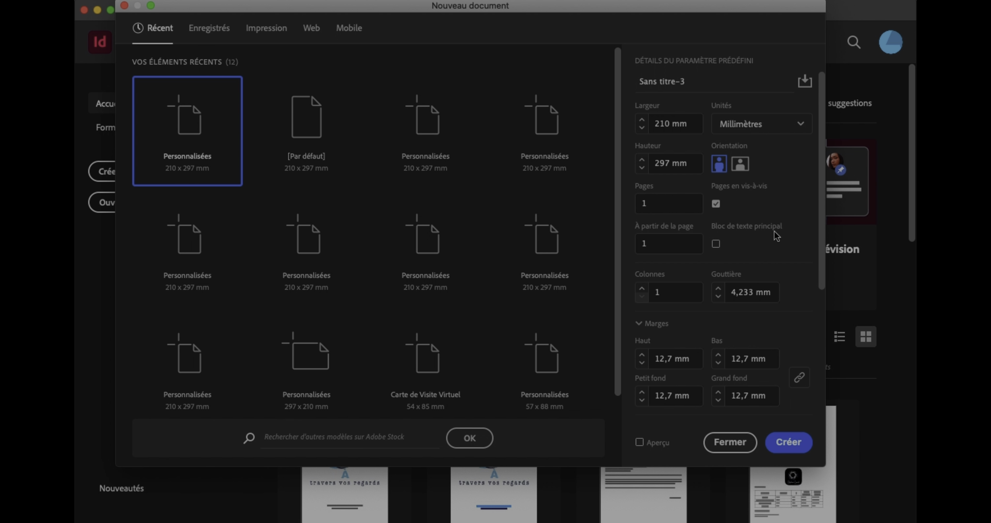
Step: Create a 210 × 297 mm document with a primary text frame and enter the sample text "jfurufjgjtu" in it
left_click(716, 243)
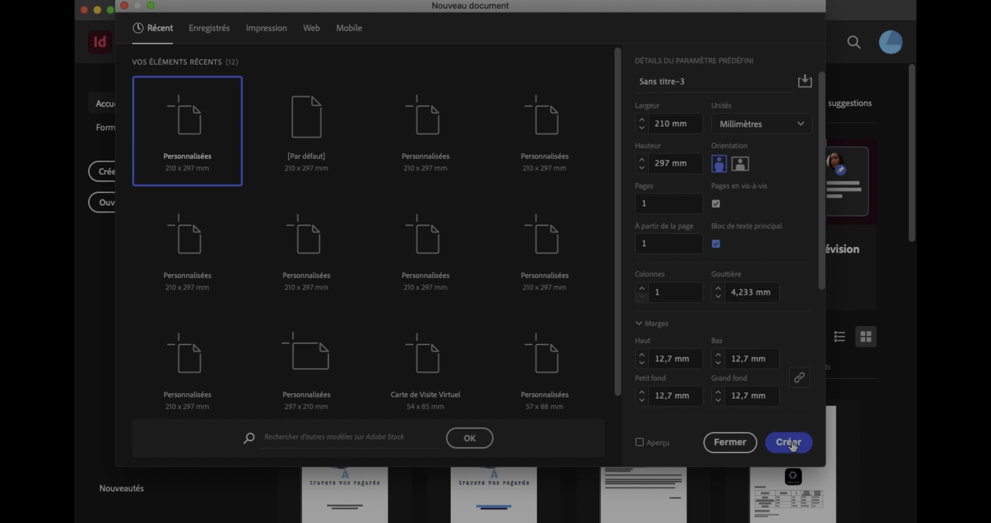
left_click(785, 447)
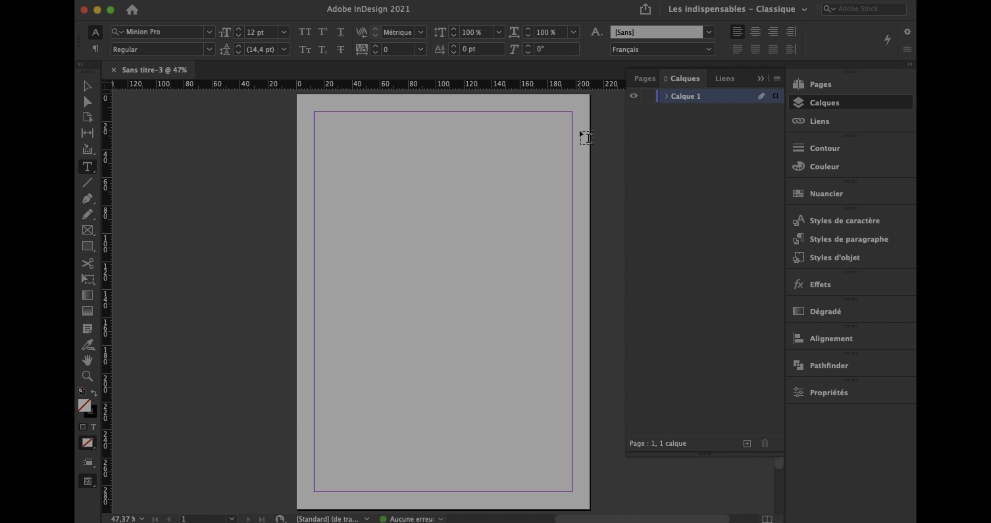
left_click(396, 150)
type("jfuruh")
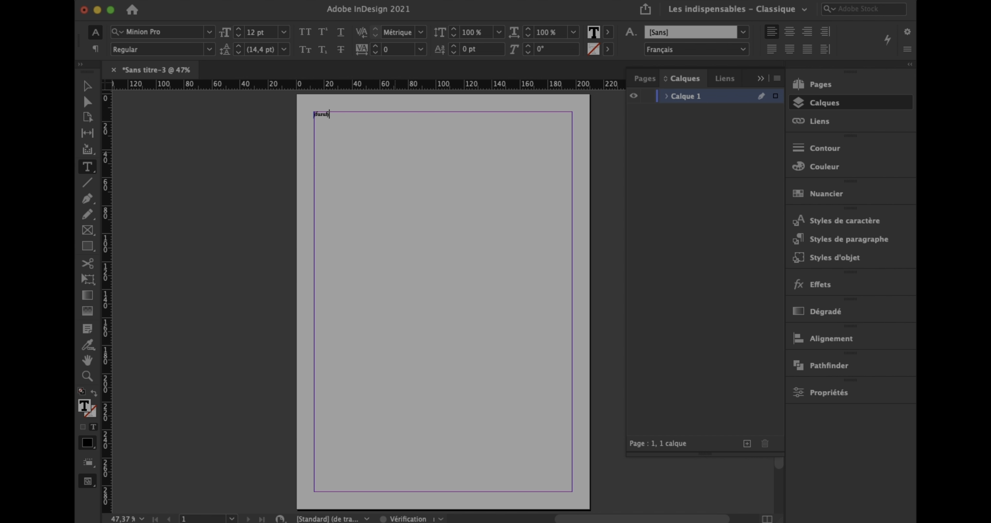
type("gjtu")
Step: Expand Calque 1 and select its text frame on the page, closing the document without saving
left_click(667, 96)
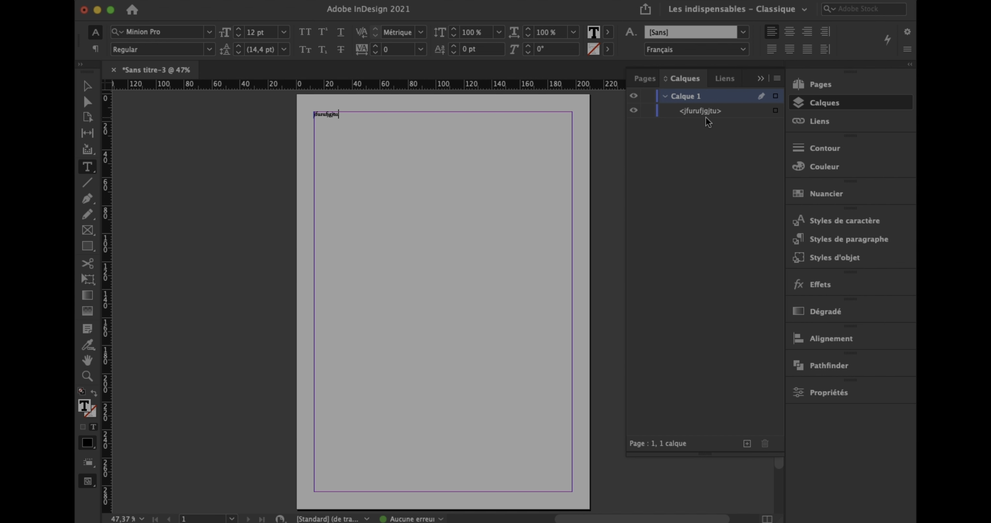
left_click(776, 111)
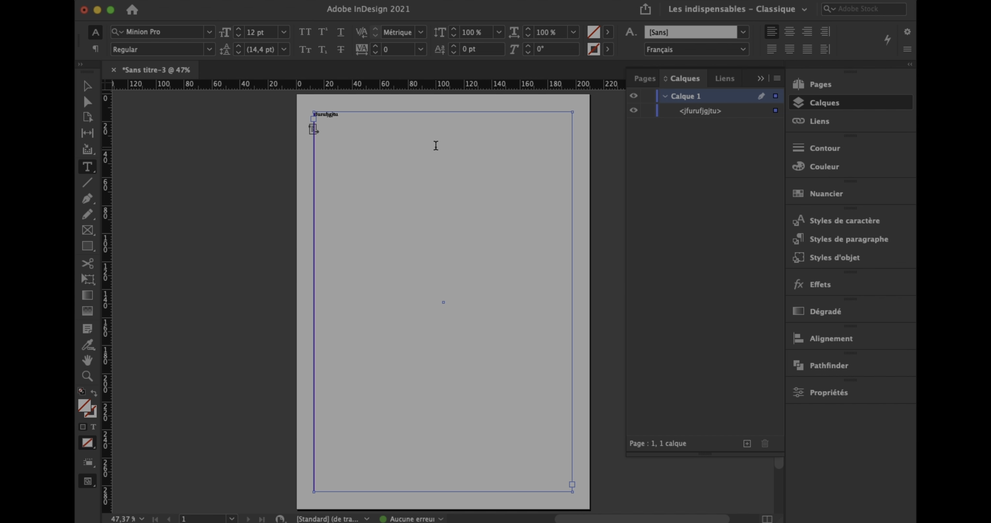
left_click(114, 70)
left_click(483, 288)
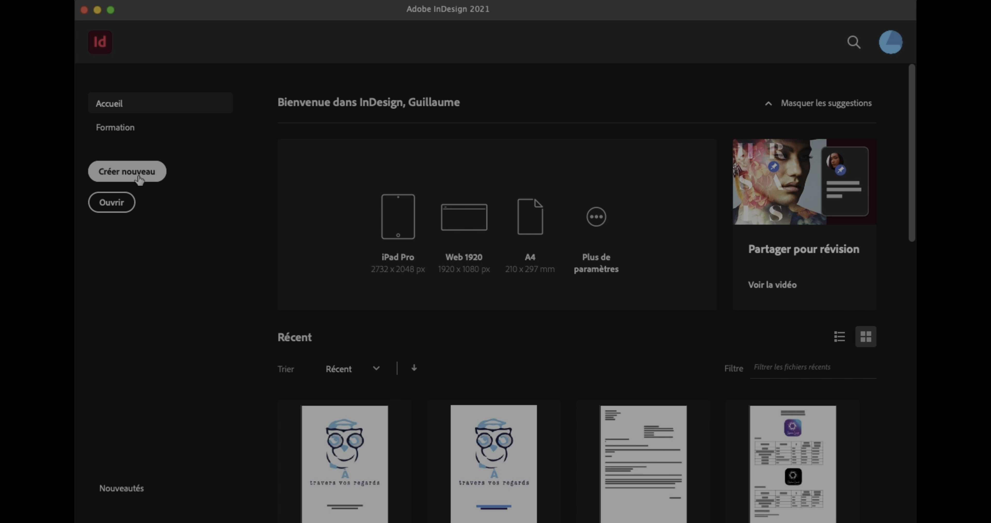
Step: Create a new single-page document from the A4 print preset, without a primary text frame
left_click(139, 179)
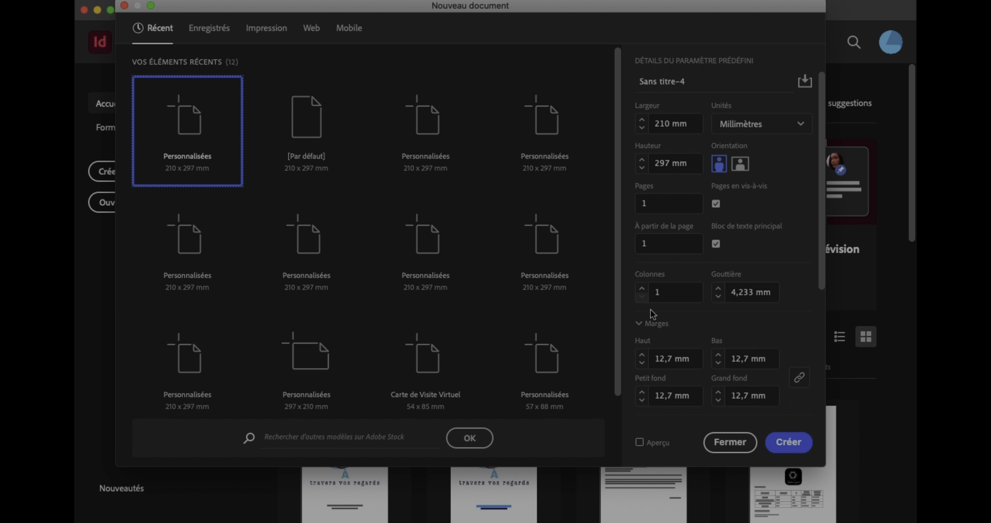
left_click_drag(669, 293, 649, 296)
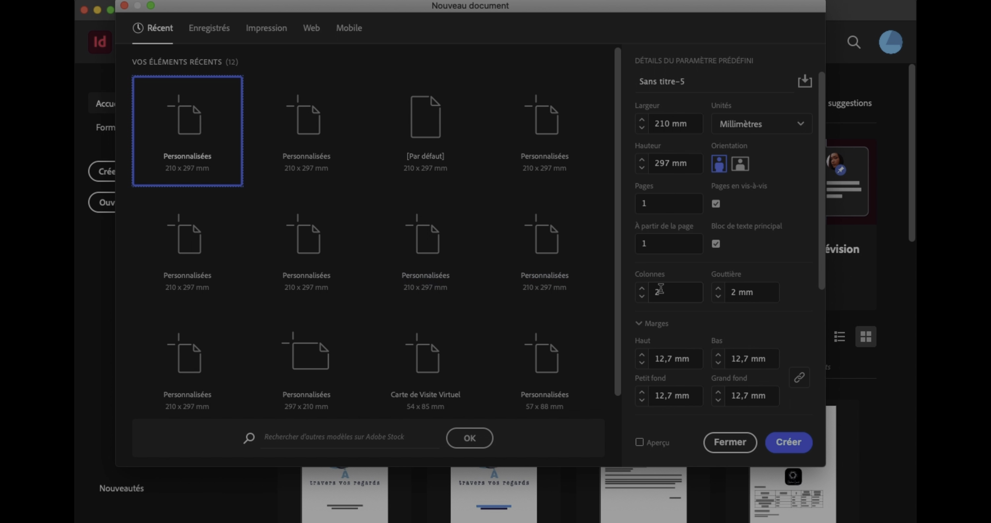
left_click_drag(673, 291, 635, 290)
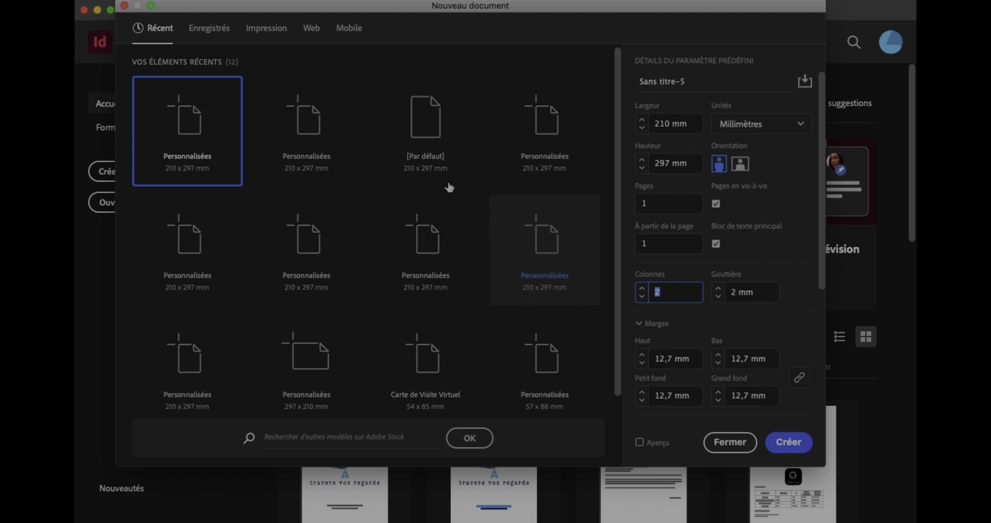
left_click(280, 34)
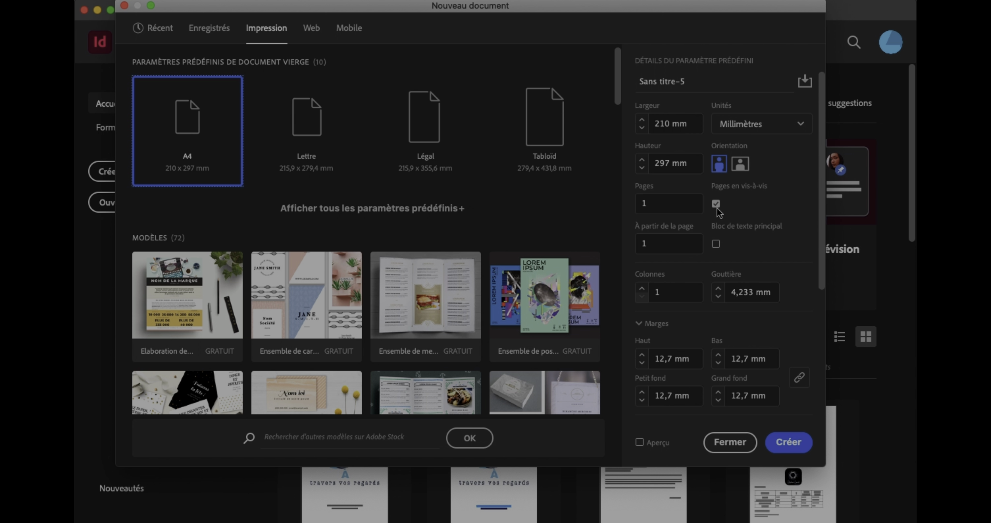
left_click(780, 444)
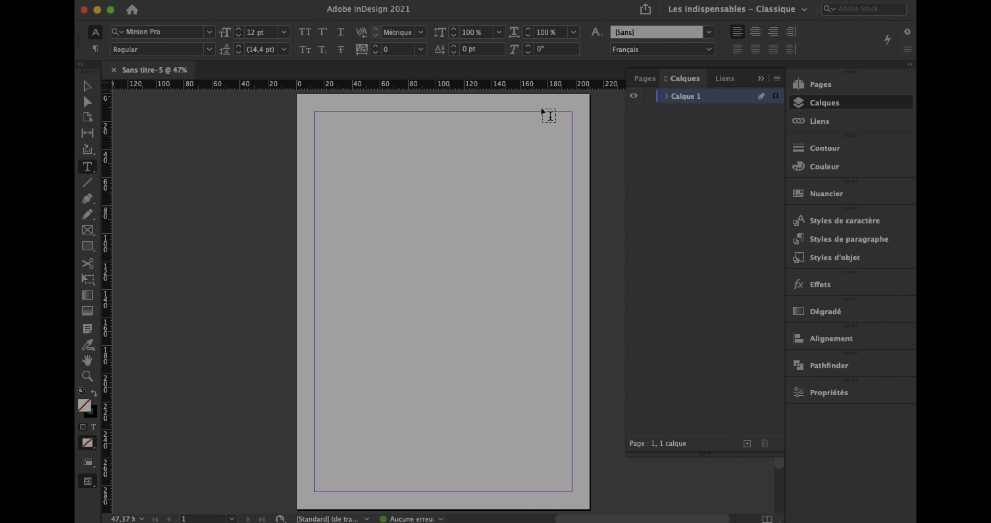
Step: Draw a square text frame about 66 mm wide at the page's upper-left corner and fill it with placeholder text
left_click(88, 169)
left_click_drag(343, 139, 470, 283)
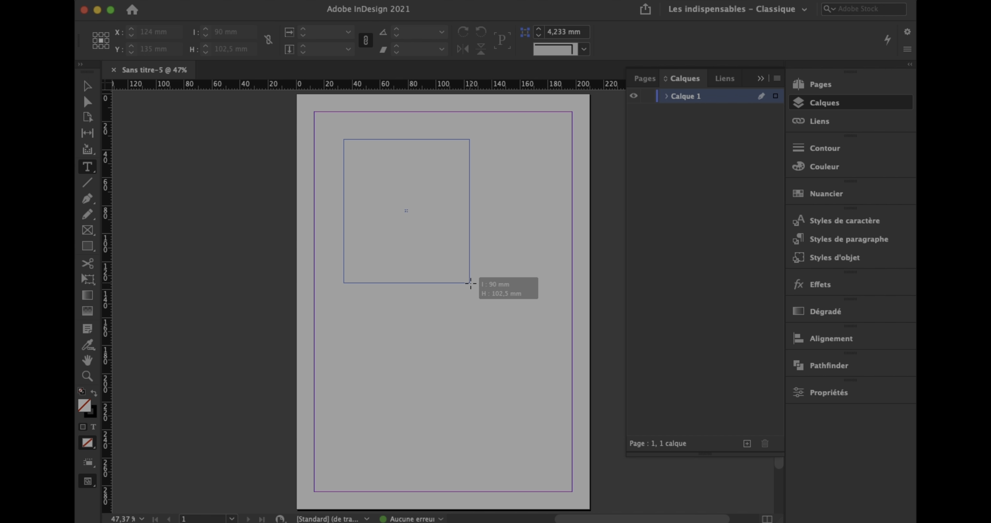
left_click_drag(471, 283, 516, 316)
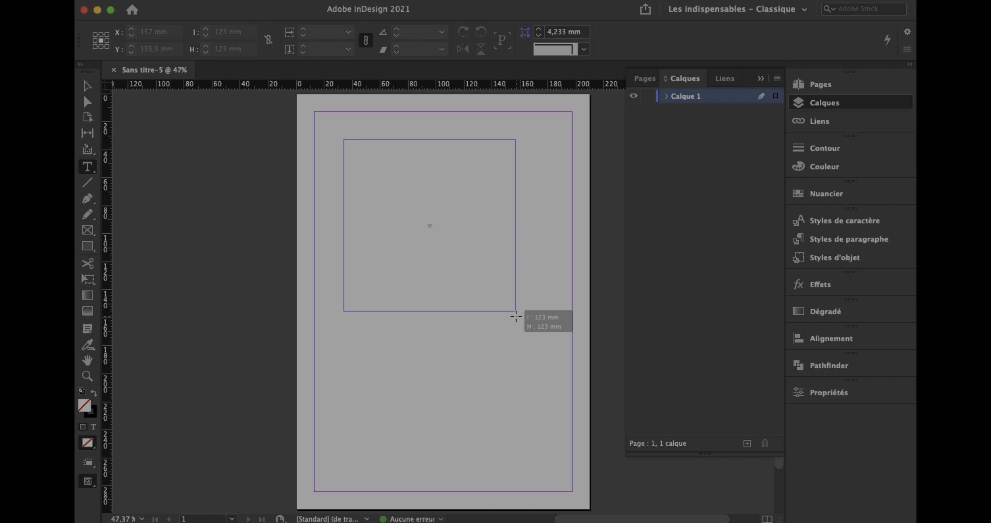
left_click_drag(516, 316, 390, 195)
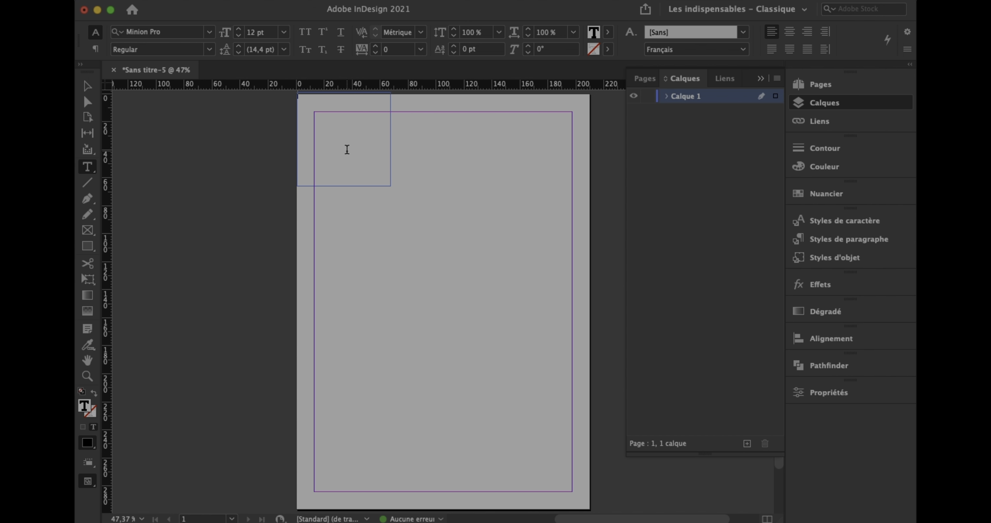
right_click(345, 149)
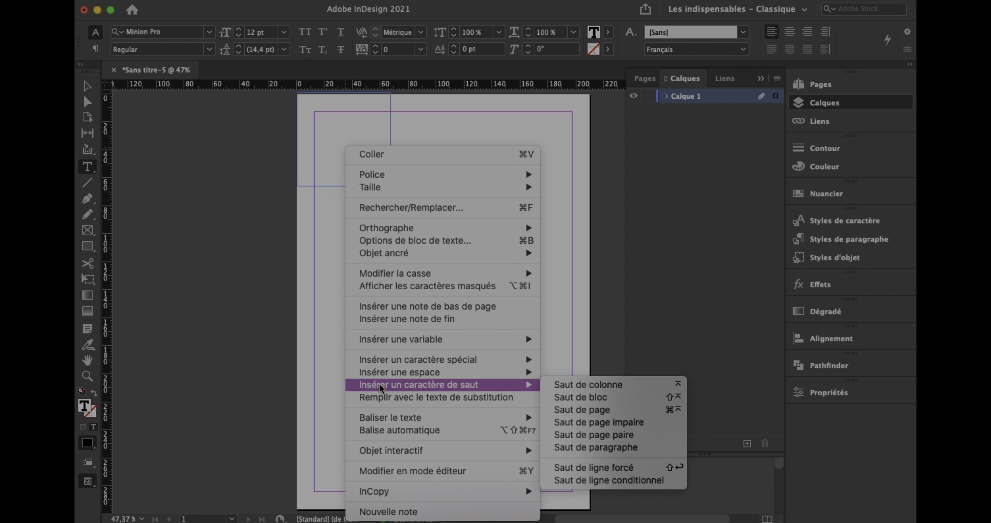
left_click(383, 398)
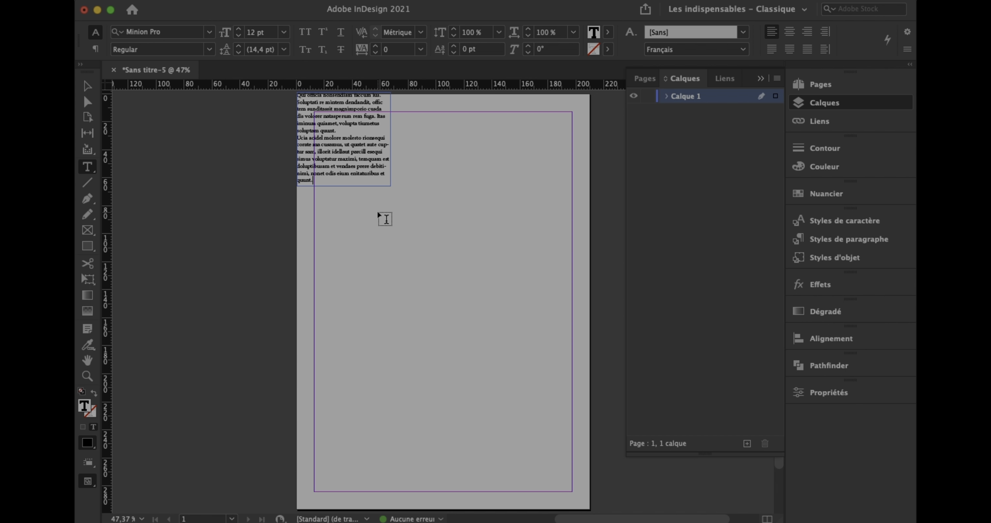
key("super+equal")
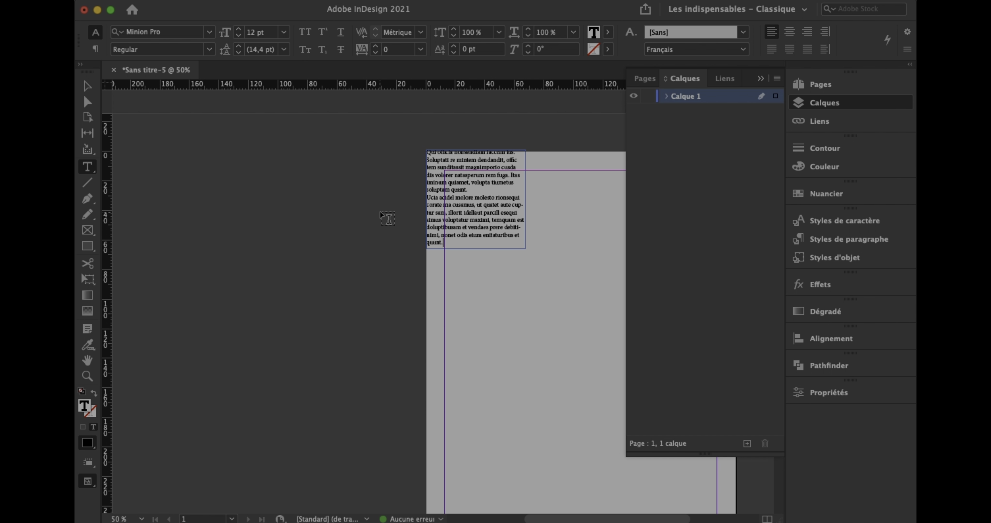
scroll(388, 218, "right", 6)
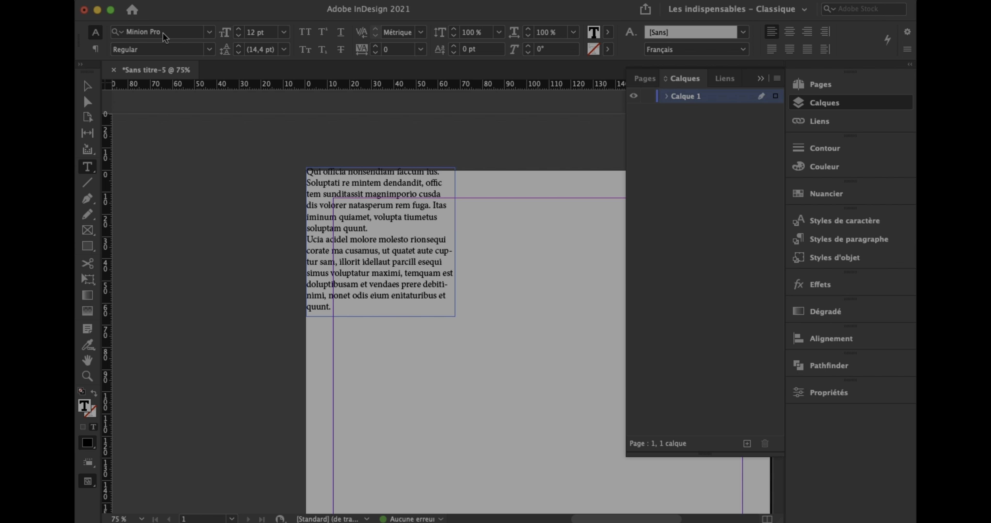
left_click(210, 34)
left_click(209, 34)
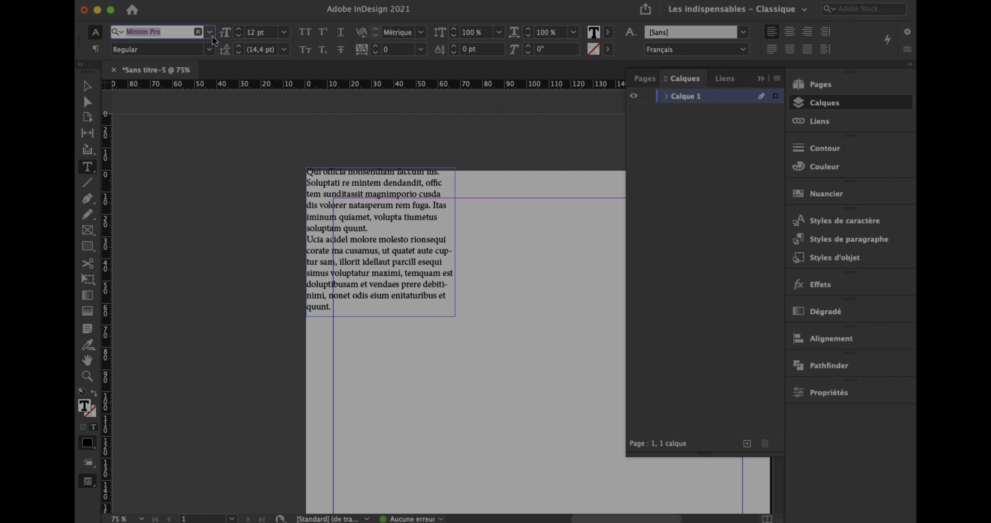
left_click(210, 50)
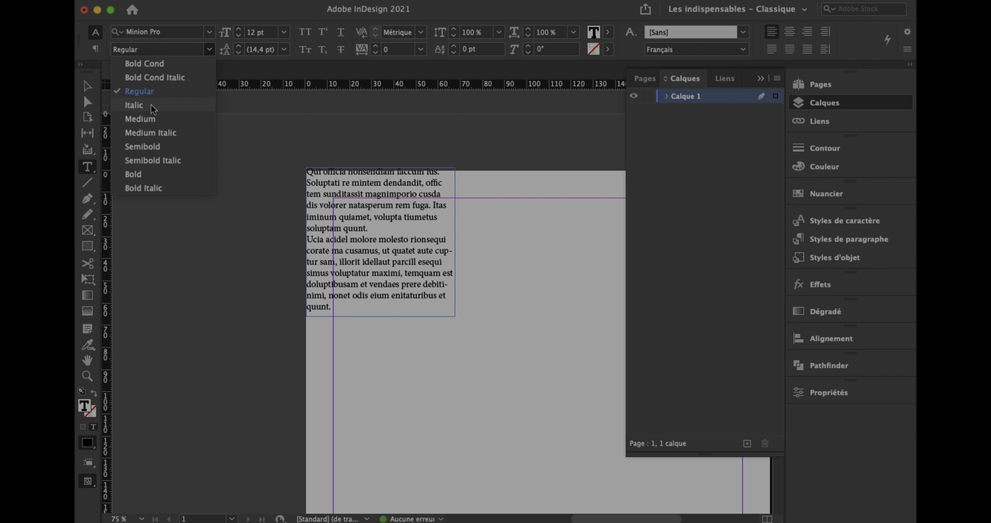
left_click(210, 52)
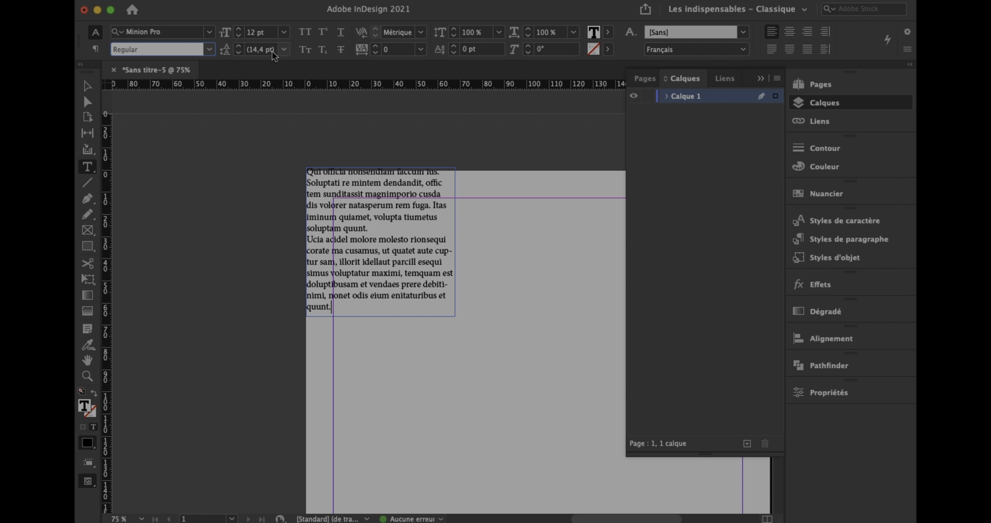
Step: Set the leading of the paragraph from "Soluptati" to "quunt." to 18 pt
left_click(342, 194)
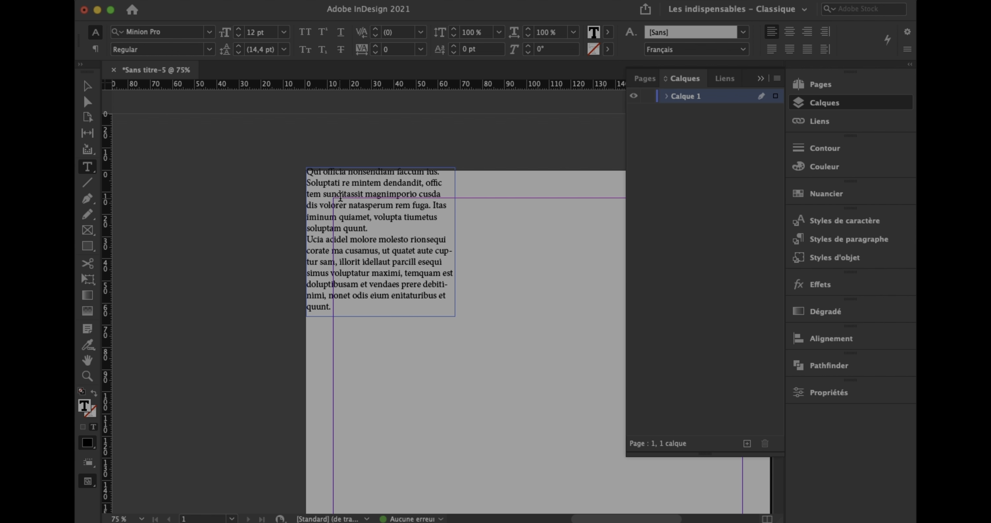
left_click_drag(368, 230, 306, 184)
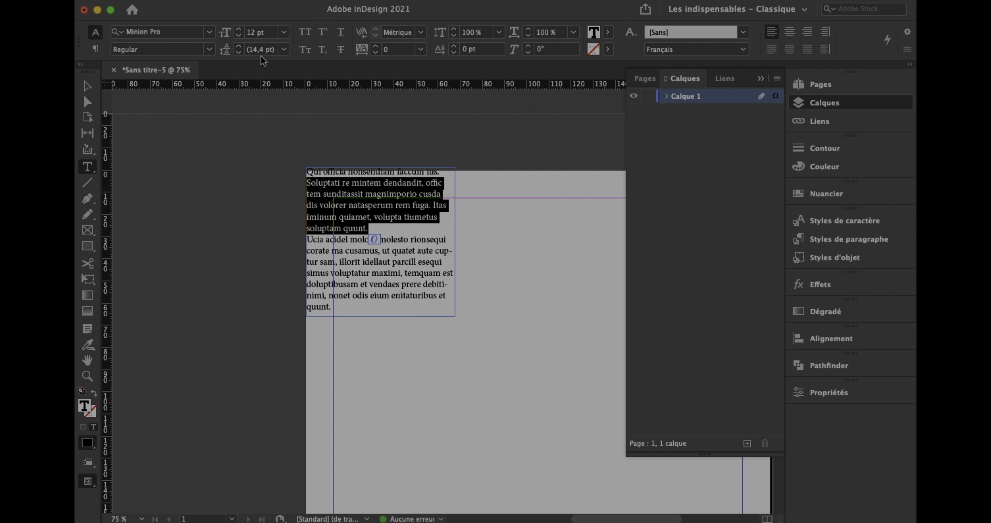
left_click(237, 48)
left_click(237, 47)
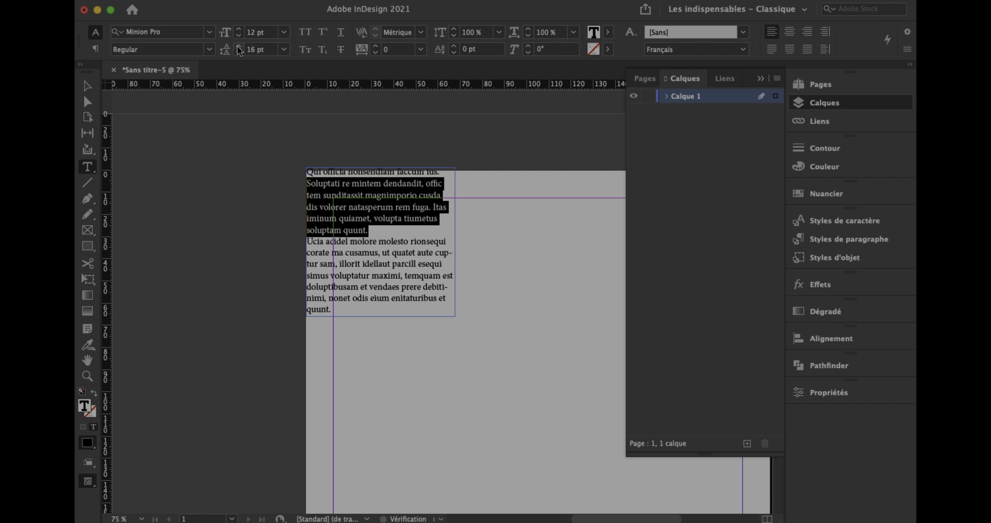
left_click(237, 47)
left_click(237, 48)
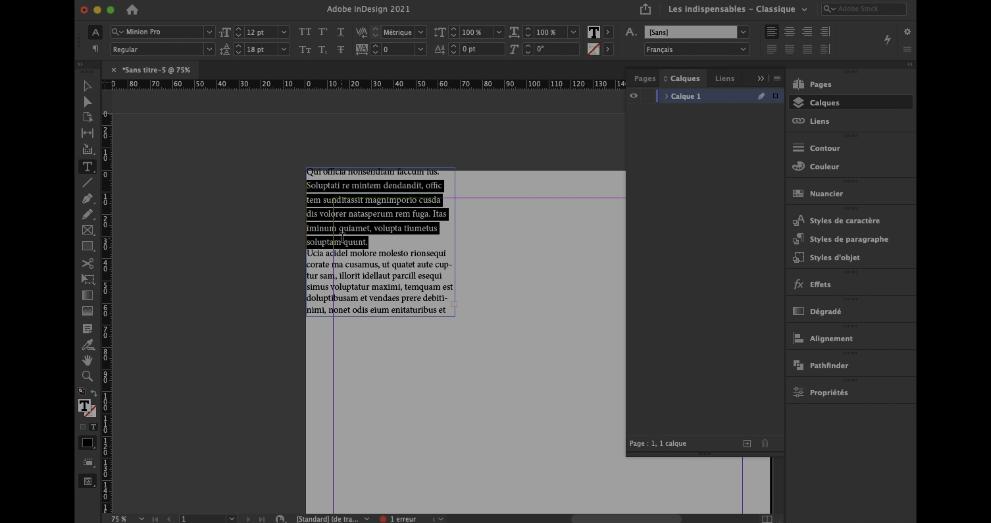
Step: Try all caps on the whole text of the frame and replace it with small caps
key("super+a")
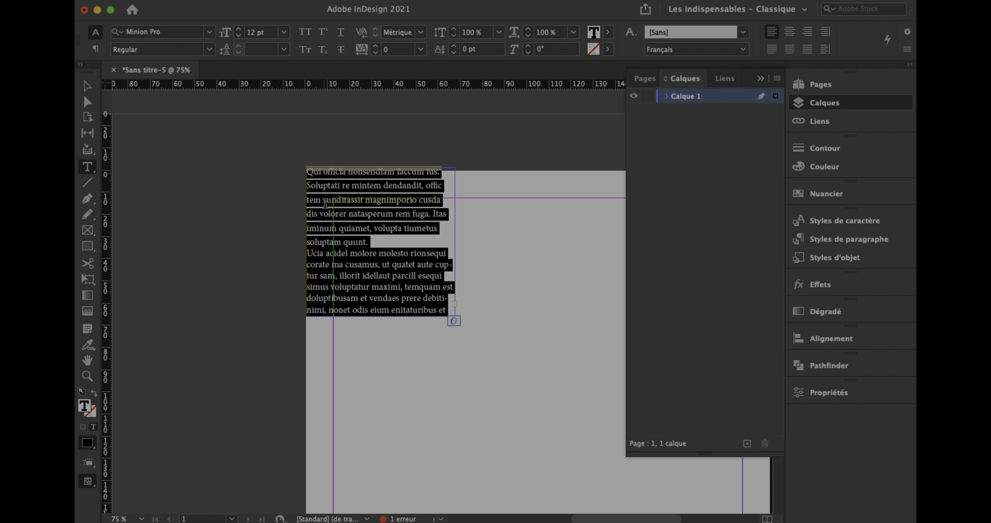
left_click(308, 35)
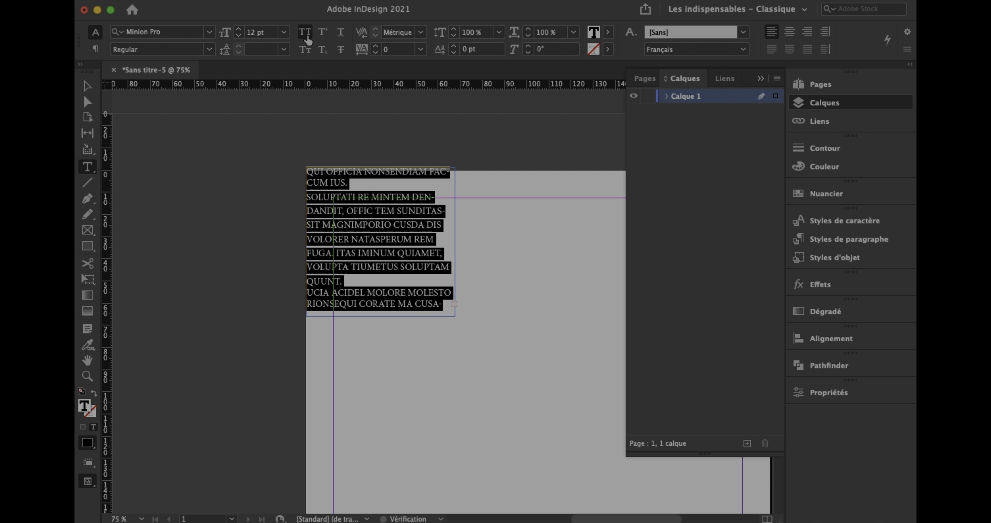
left_click(307, 49)
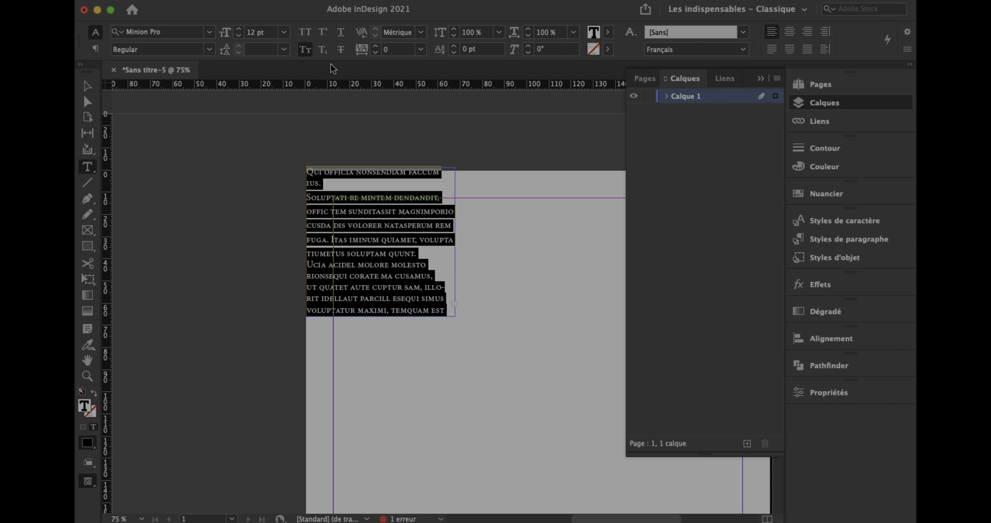
left_click(342, 32)
Step: Increase the tracking of all the text in the frame to 250
left_click(376, 46)
left_click(376, 46)
left_click(375, 46)
left_click(375, 46)
left_click(376, 46)
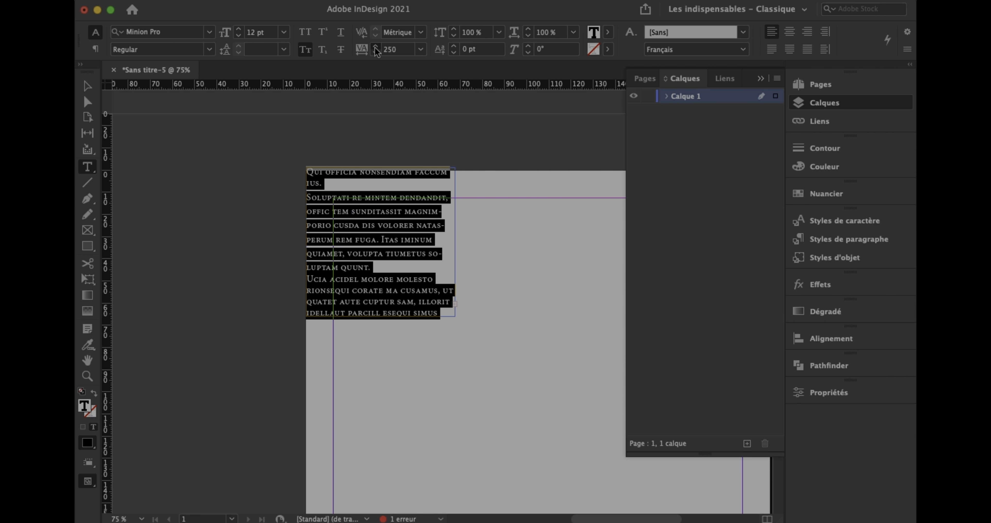
left_click(375, 46, "shift")
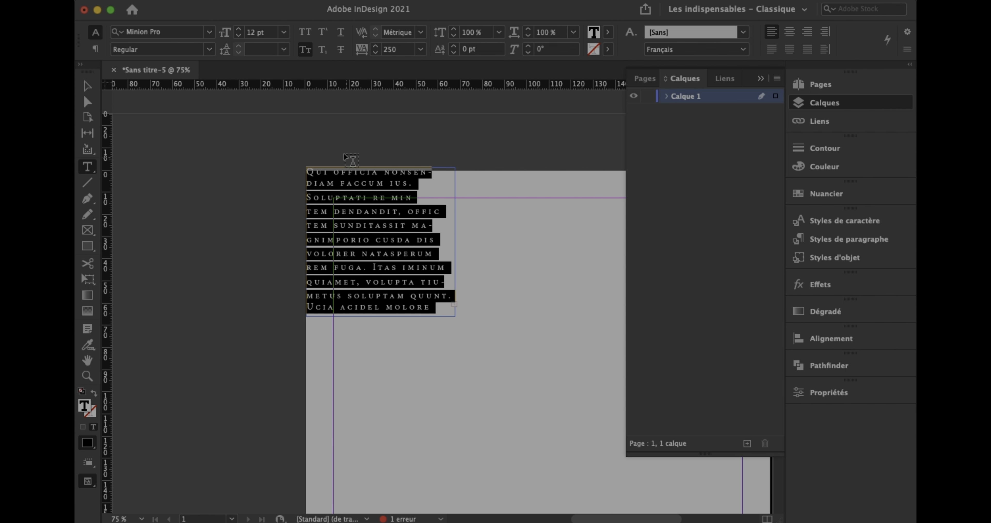
Step: Widen the kerning between "denda" and "ndit" in the word "dendandit"
left_click(352, 236)
left_click_drag(352, 236, 399, 211)
left_click(372, 211)
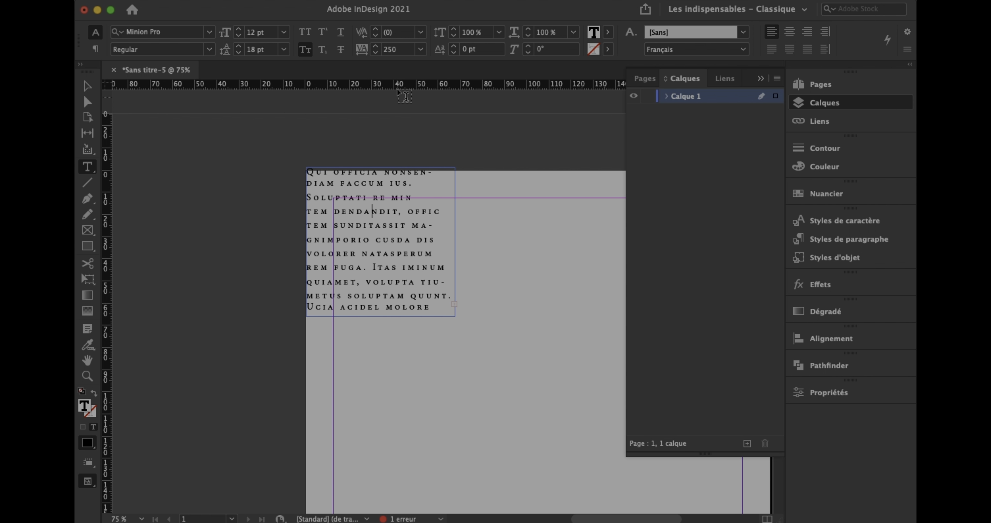
left_click(374, 29)
type("0")
key("Return")
left_click(375, 30)
left_click(375, 30)
left_click(375, 30)
left_click(375, 36)
left_click(375, 36)
left_click(375, 36)
left_click(375, 36)
left_click(376, 30)
left_click(375, 30)
left_click(376, 30)
left_click(375, 30)
Step: Set the vertical scale of all the text to 84% and its horizontal scale to 119%
key("super+a")
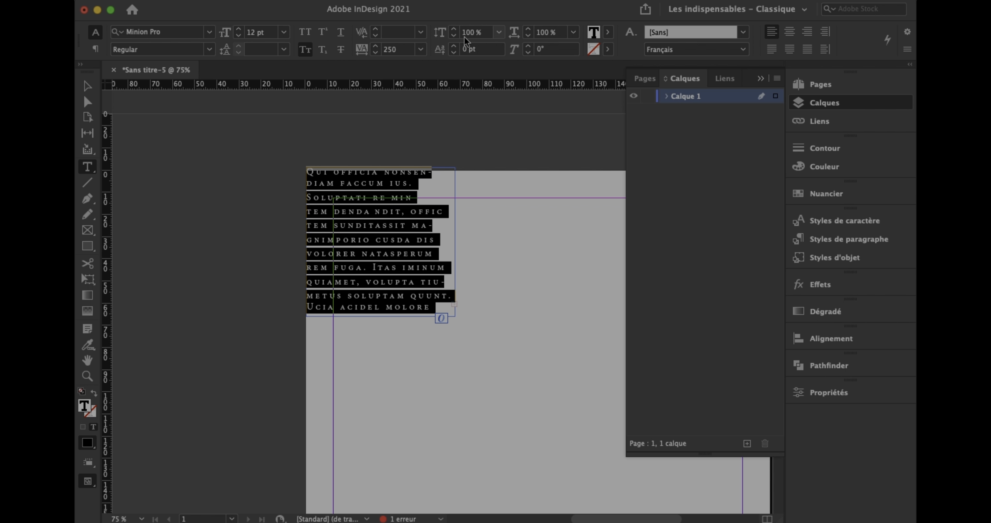
left_click(455, 29)
left_click(455, 29)
left_click(454, 29)
left_click(454, 29)
left_click(454, 29)
left_click(454, 29)
left_click(454, 29)
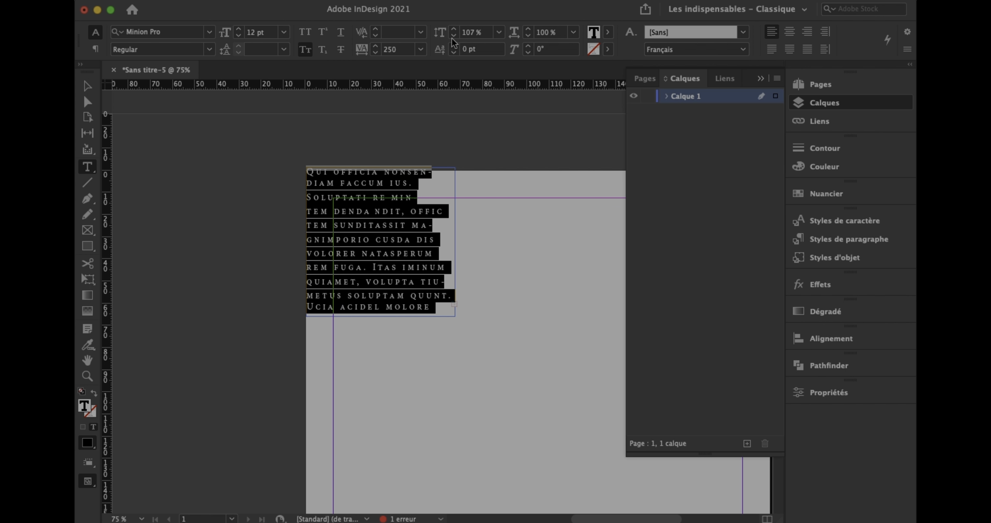
left_click(452, 36)
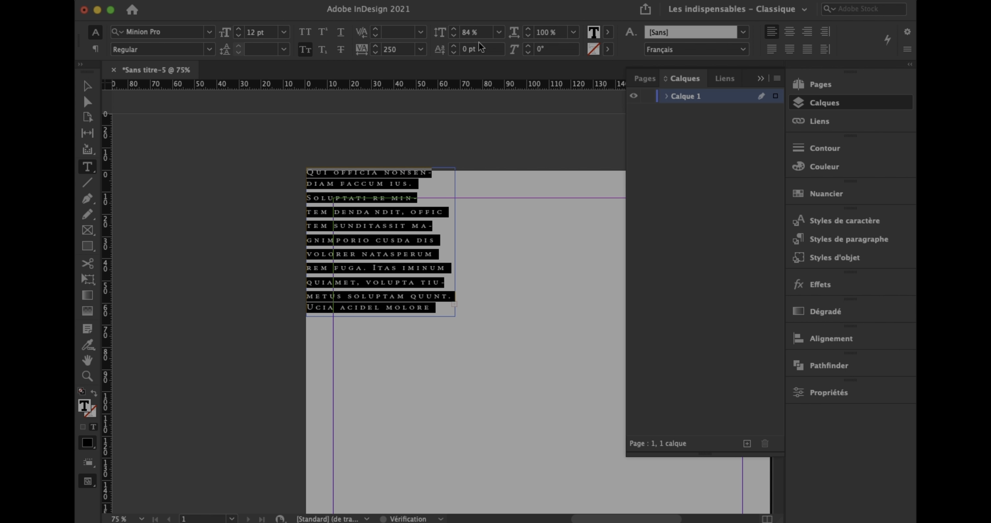
left_click(530, 28)
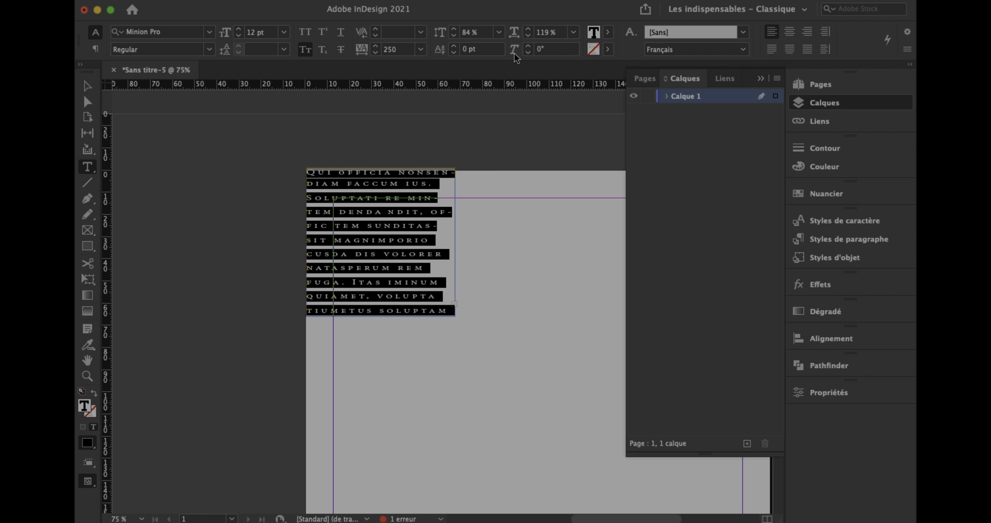
Step: Slant all the text in the frame by setting its false italic angle to 25°
left_click(530, 50)
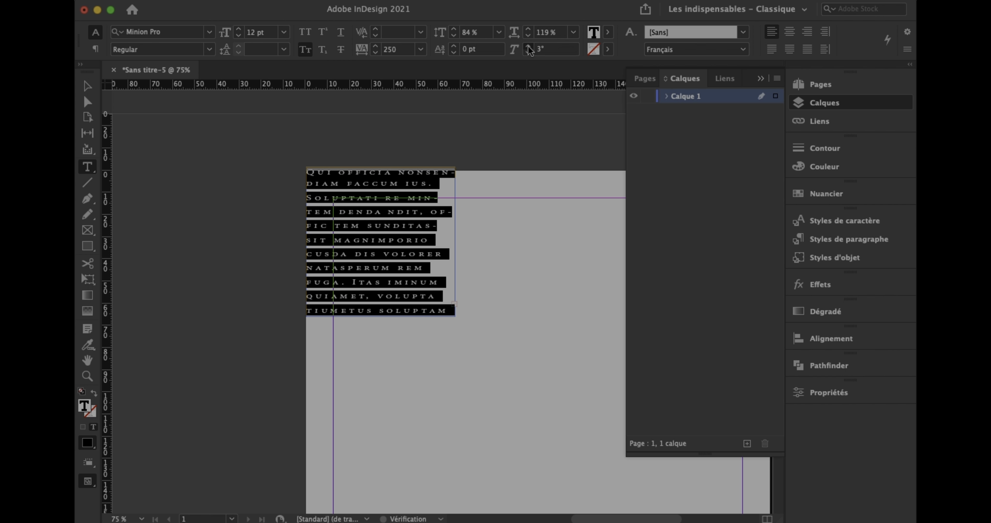
left_click(530, 50)
left_click(530, 50)
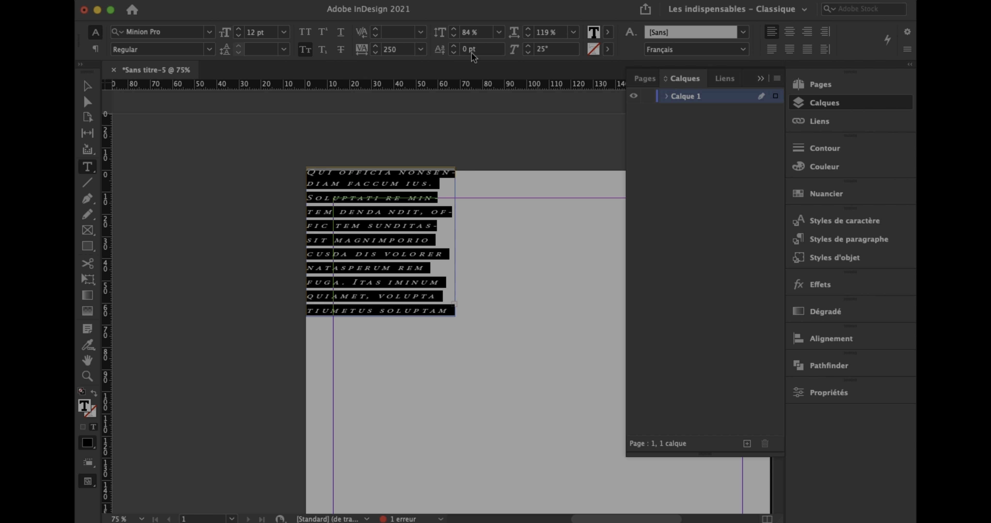
Step: Try a baseline shift of -2 pt on all the text in the frame and replace it with 1 pt
left_click(454, 53)
left_click(455, 54)
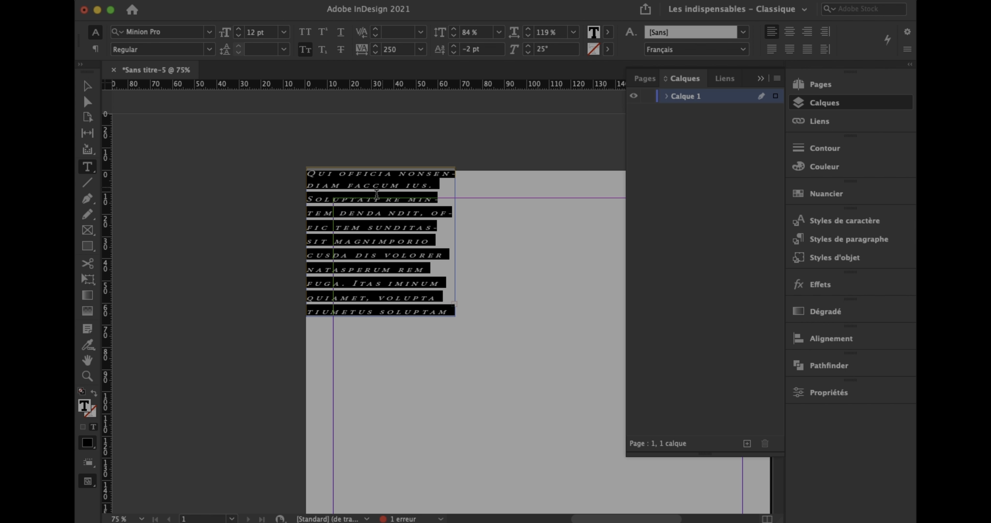
left_click(341, 183)
left_click_drag(318, 172, 444, 323)
left_click(455, 47)
left_click(455, 47)
left_click(454, 47)
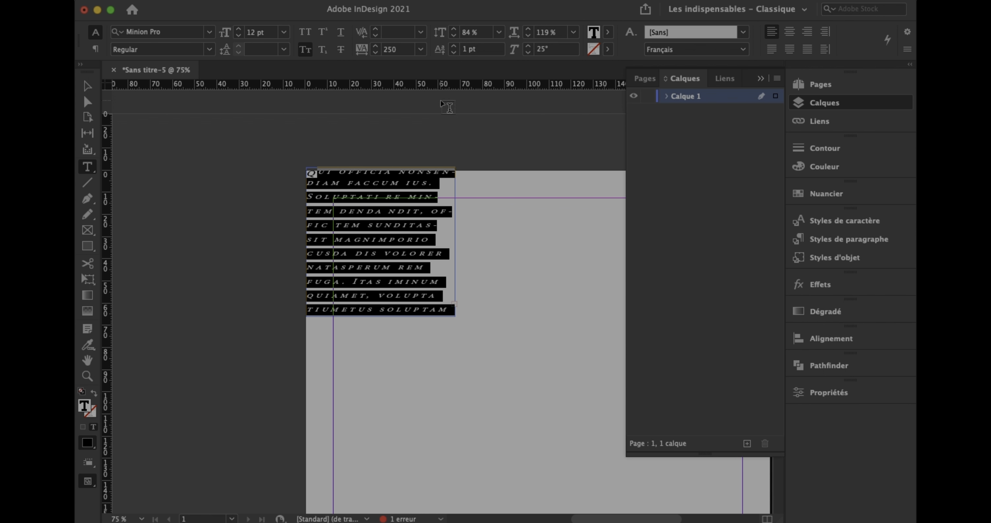
left_click(387, 230)
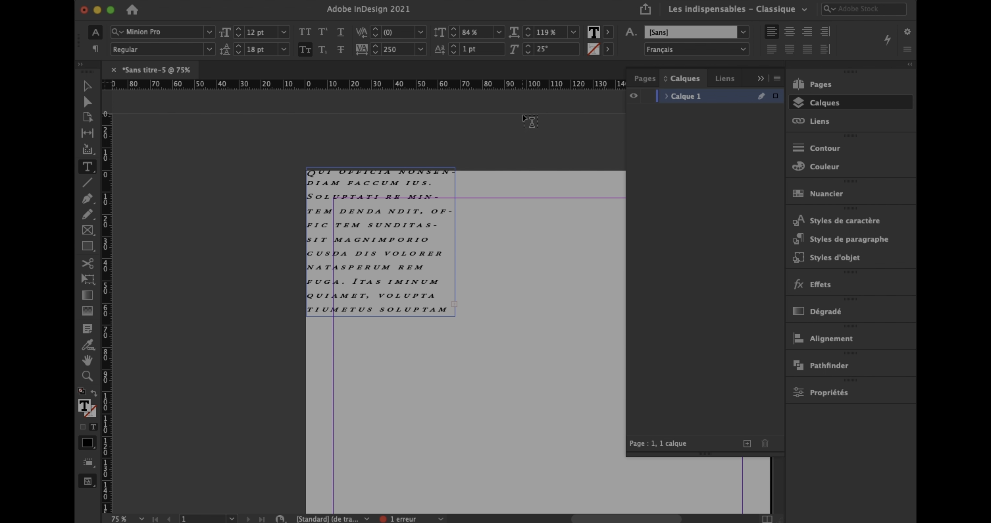
Step: Review the commands available for character styles and collapse the layers list
left_click(630, 35)
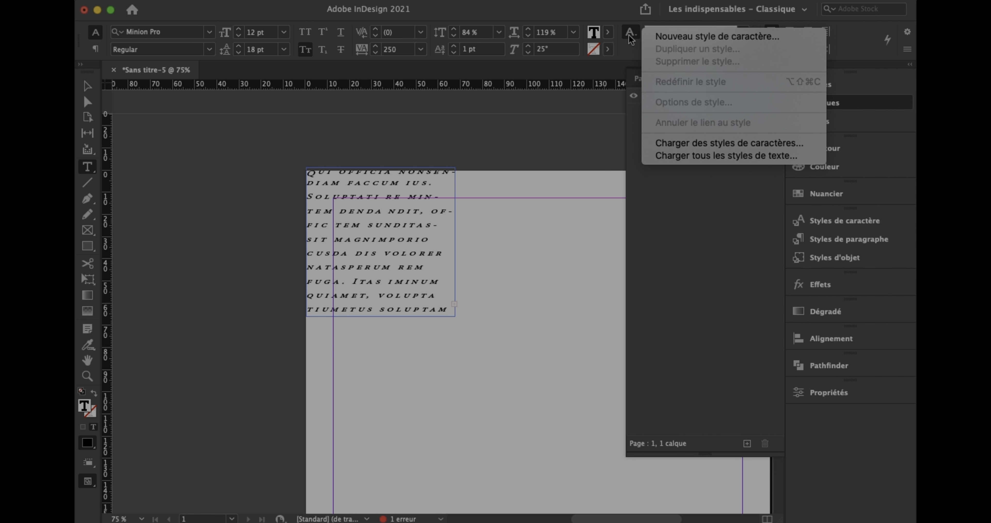
left_click(630, 39)
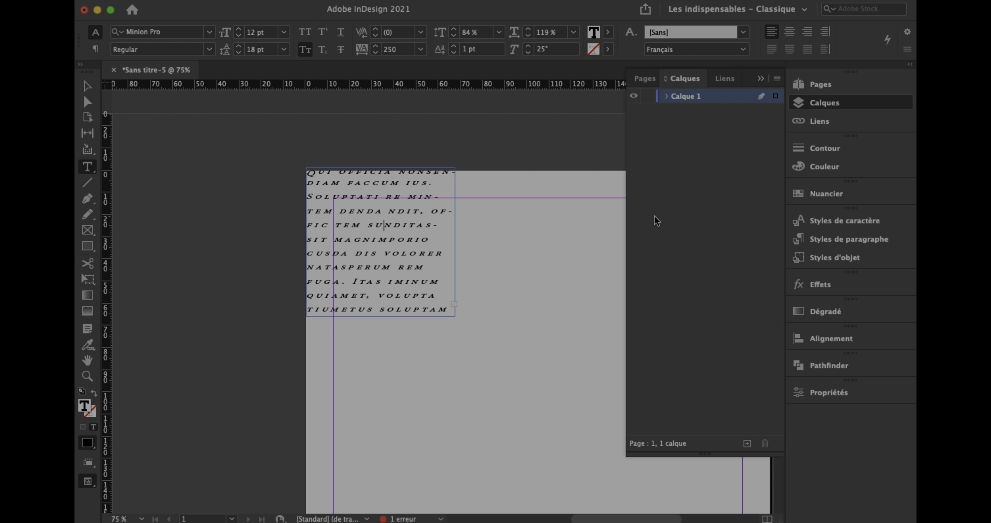
left_click(815, 102)
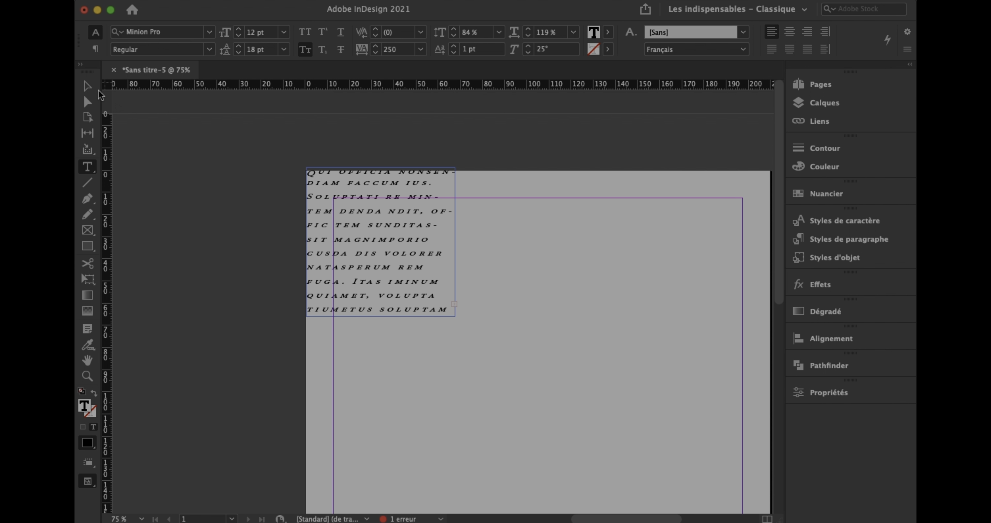
Step: Leave text editing, align the text frame with the page's upper-left margin corner and enlarge it to about 67 by 100 mm
type("v")
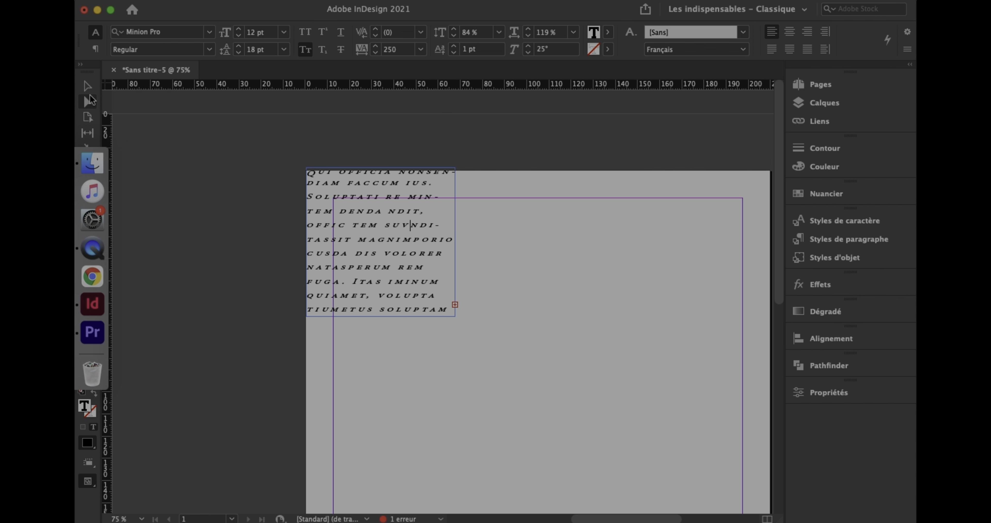
key("BackSpace")
key("Escape")
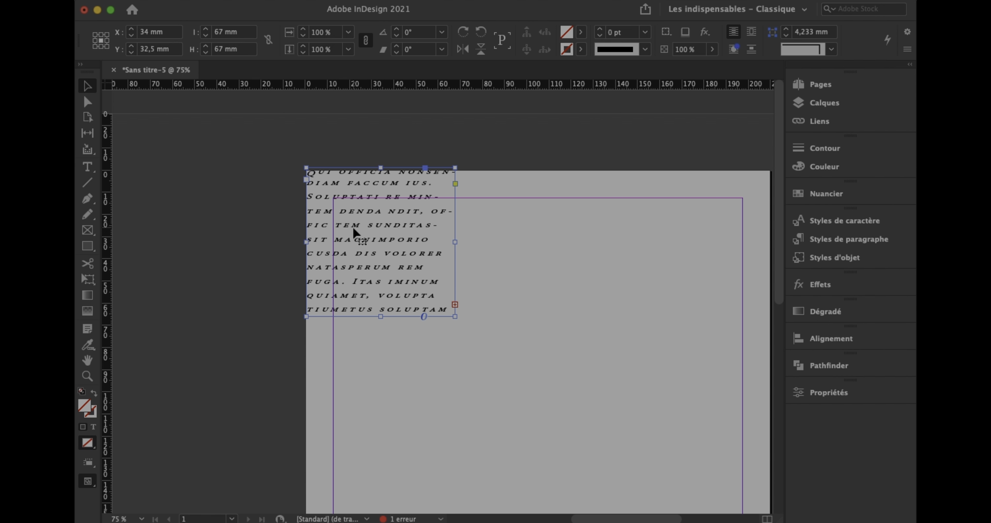
left_click_drag(353, 229, 381, 260)
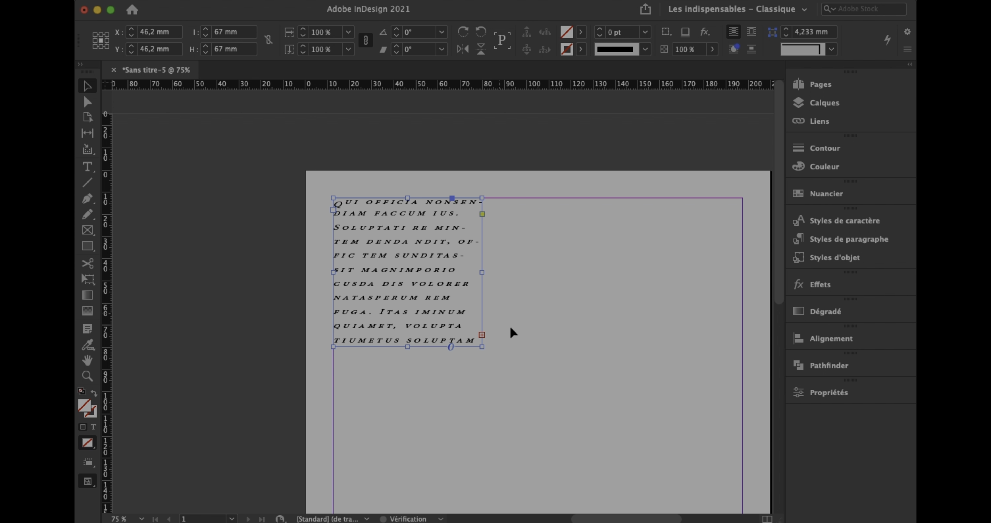
left_click_drag(482, 347, 483, 422)
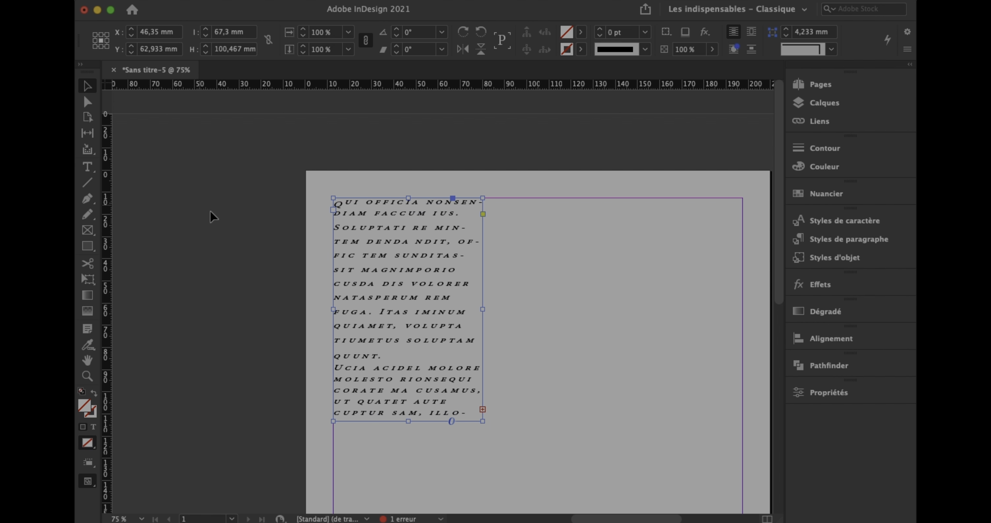
Step: Move only the text frame's upper-right anchor point to about X 92 mm, Y 16 mm
left_click(88, 102)
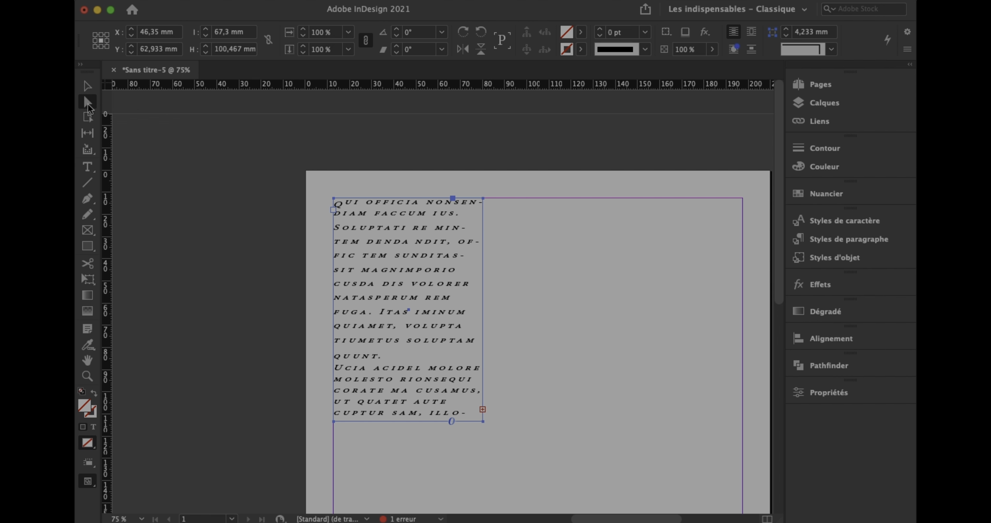
left_click(88, 86)
left_click(88, 102)
left_click(484, 207)
left_click(484, 203)
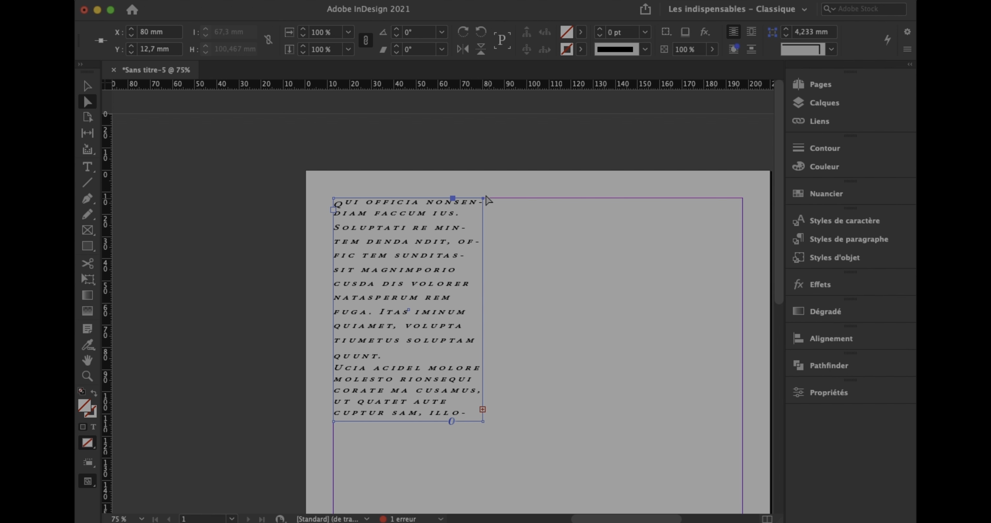
left_click_drag(484, 202, 509, 207)
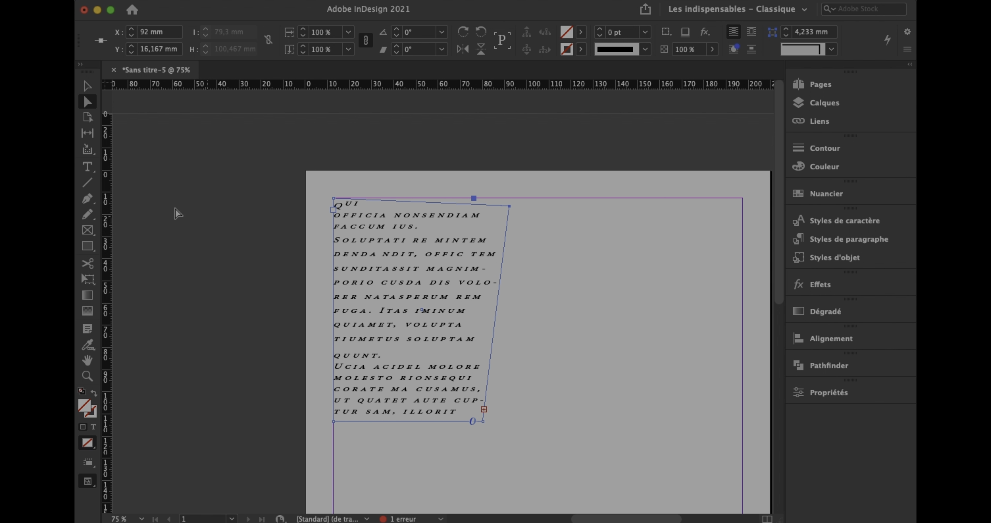
Step: Add an anchor point near the middle of the text frame's slanted right edge with the Pen tool
left_click(88, 201)
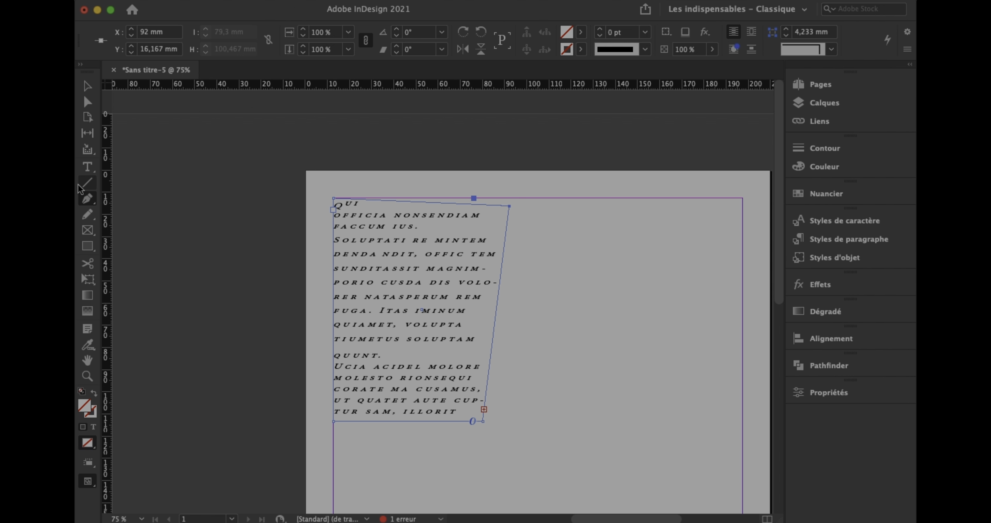
left_click(87, 199)
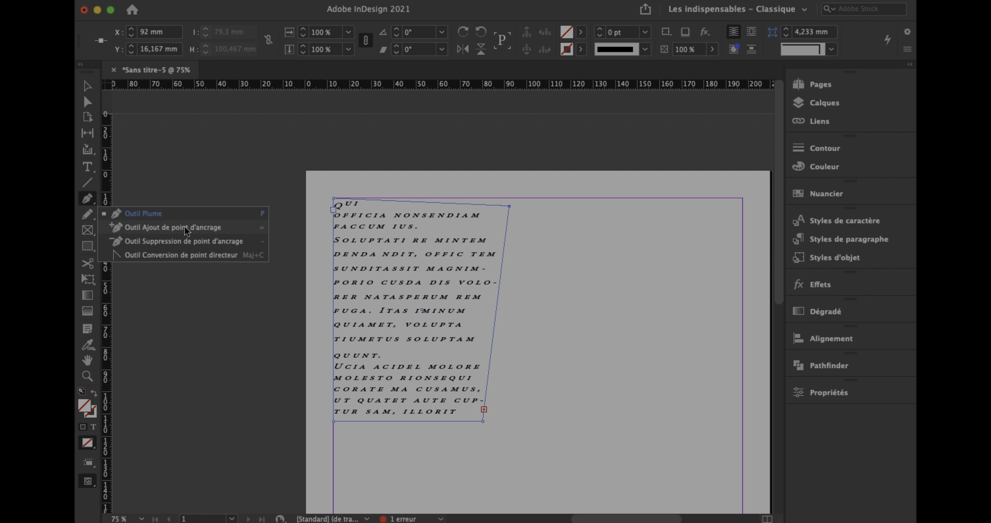
left_click(201, 229)
left_click(89, 203)
left_click(110, 211)
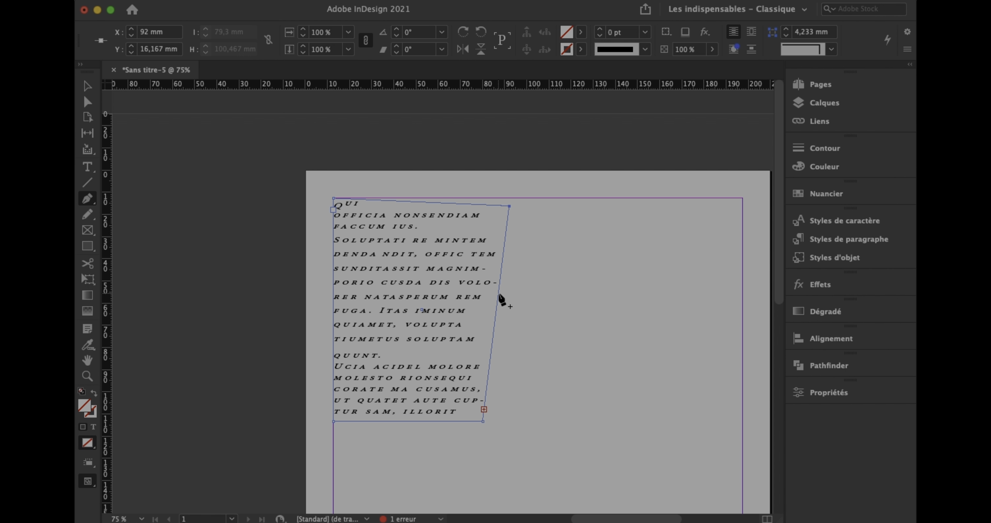
left_click(495, 317)
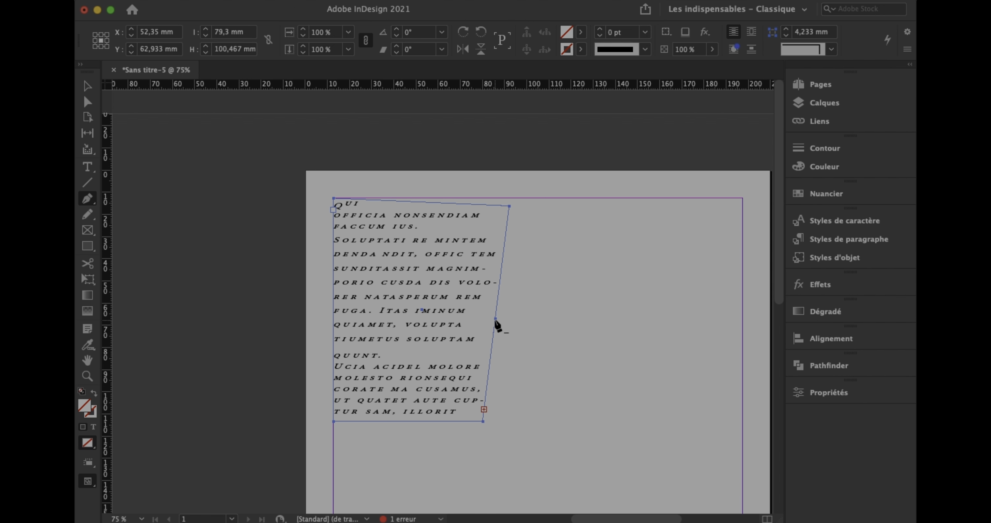
Step: Reshape the text frame by moving its upper-right corner to about X 57 mm, Y 13 mm and the added point to about X 91 mm, Y 47 mm
key("a")
left_click(495, 318)
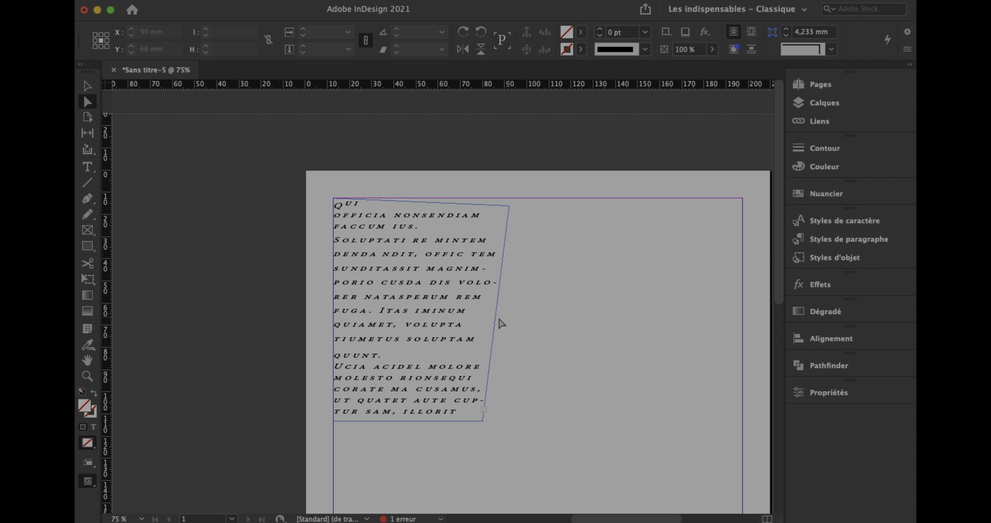
left_click_drag(497, 322, 654, 303)
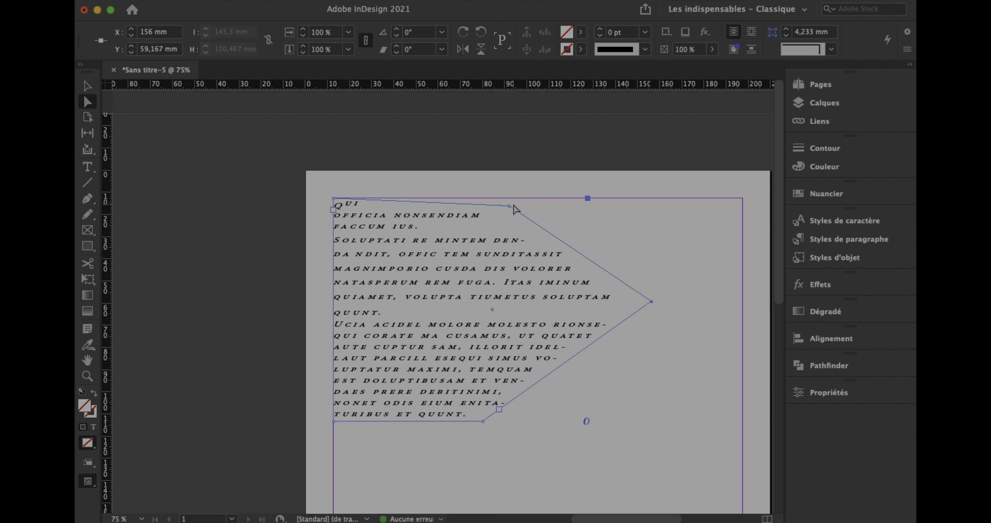
left_click_drag(509, 206, 433, 202)
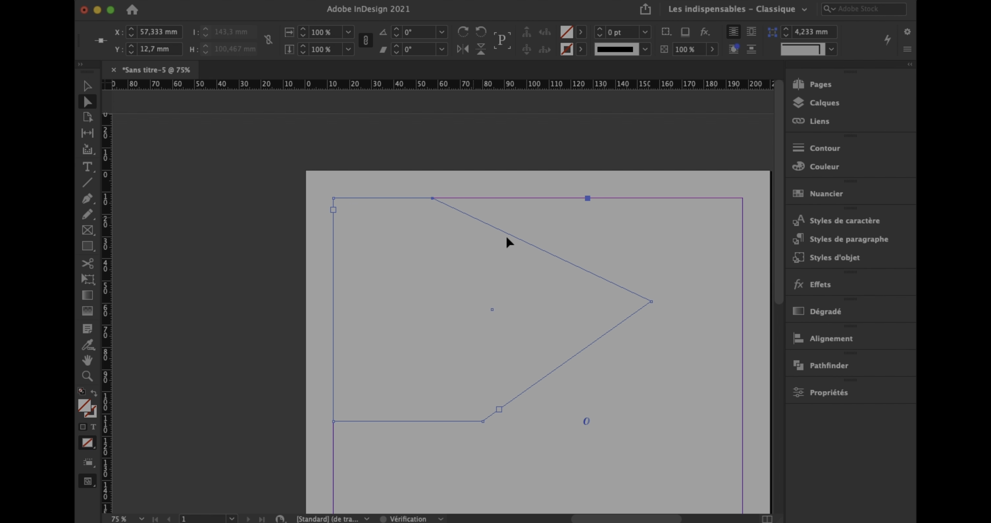
left_click_drag(651, 301, 508, 275)
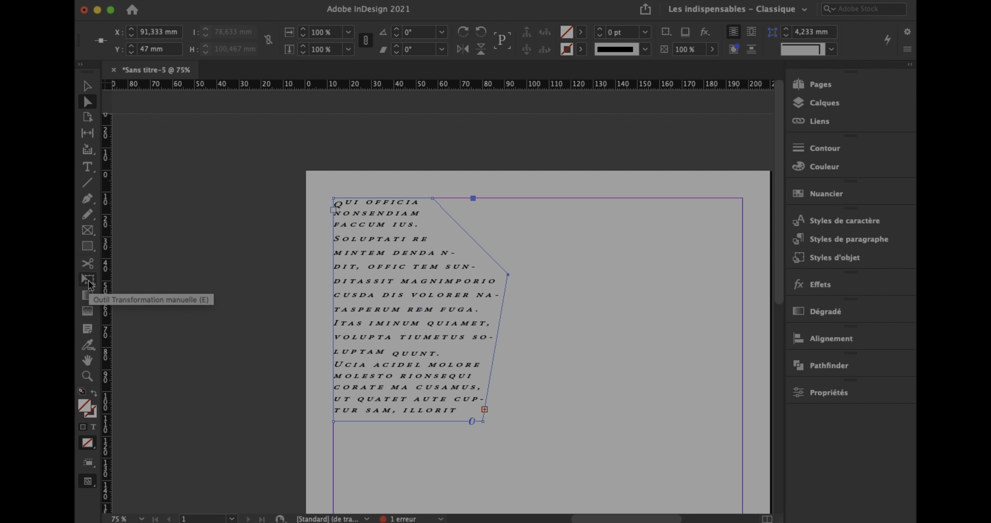
Step: Display the rectangular, elliptical and polygonal variants of the frame tool
left_click(88, 231)
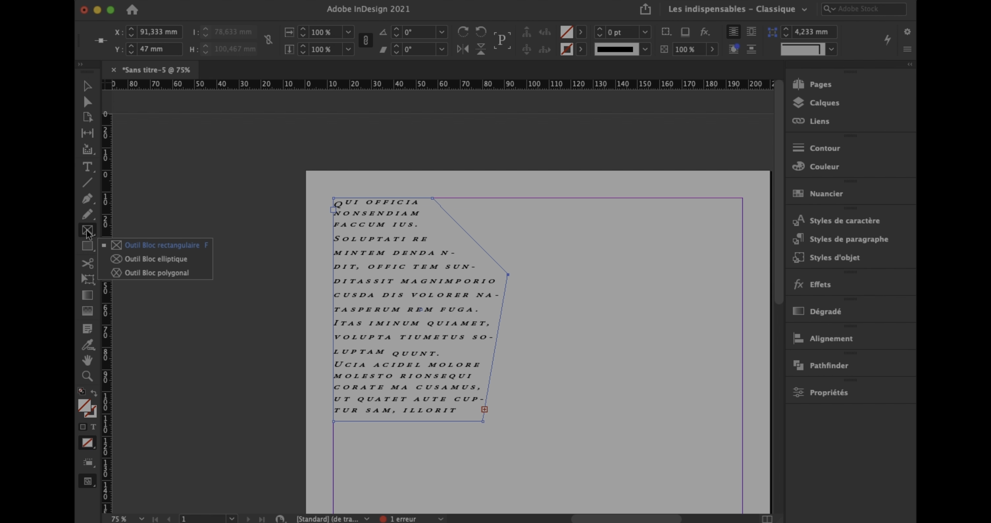